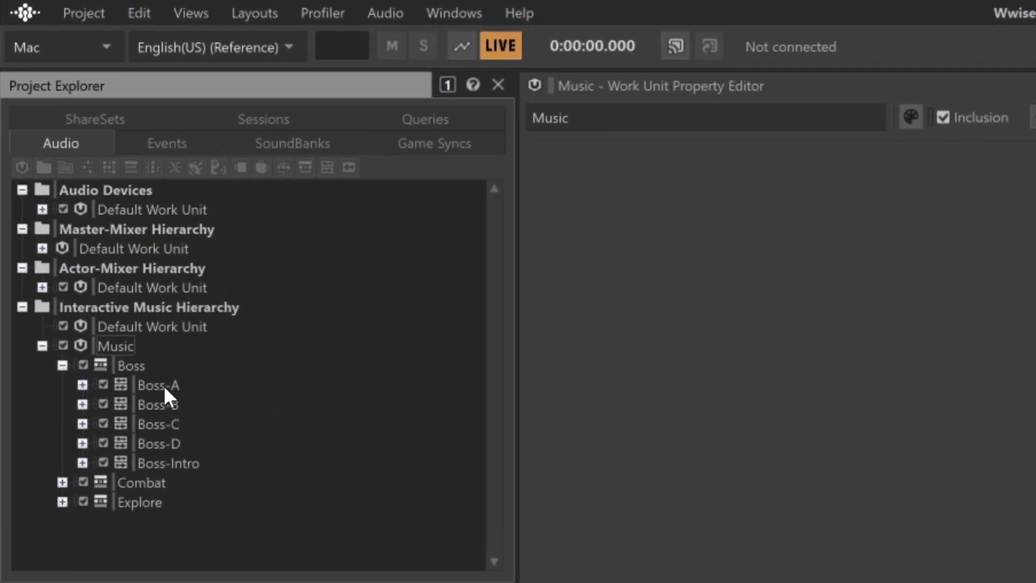
Step: Select the Boss-A music segment, play it briefly, then stop playback
{"action": "left_click", "coordinate": [163, 385]}
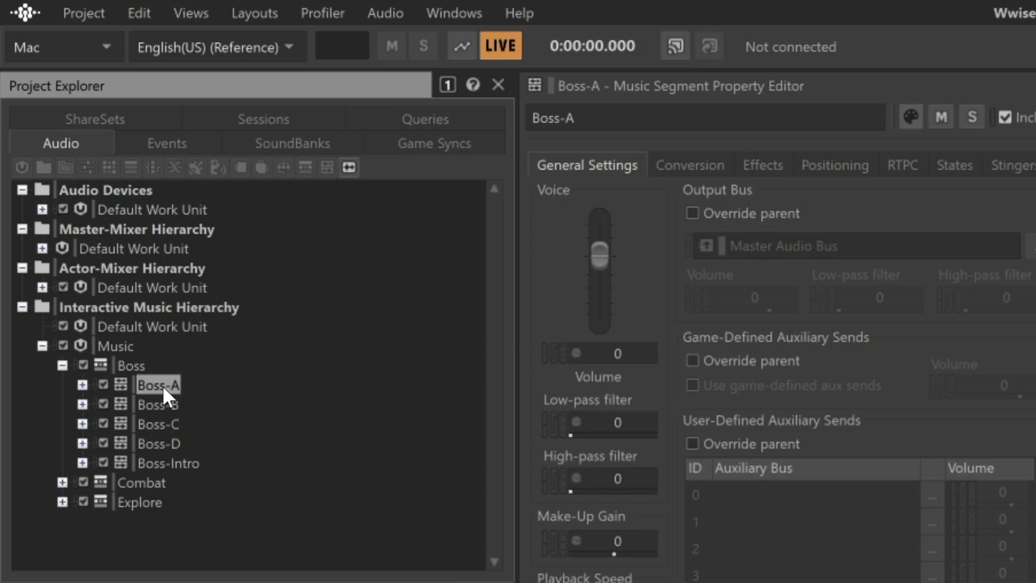
{"action": "key", "text": "space"}
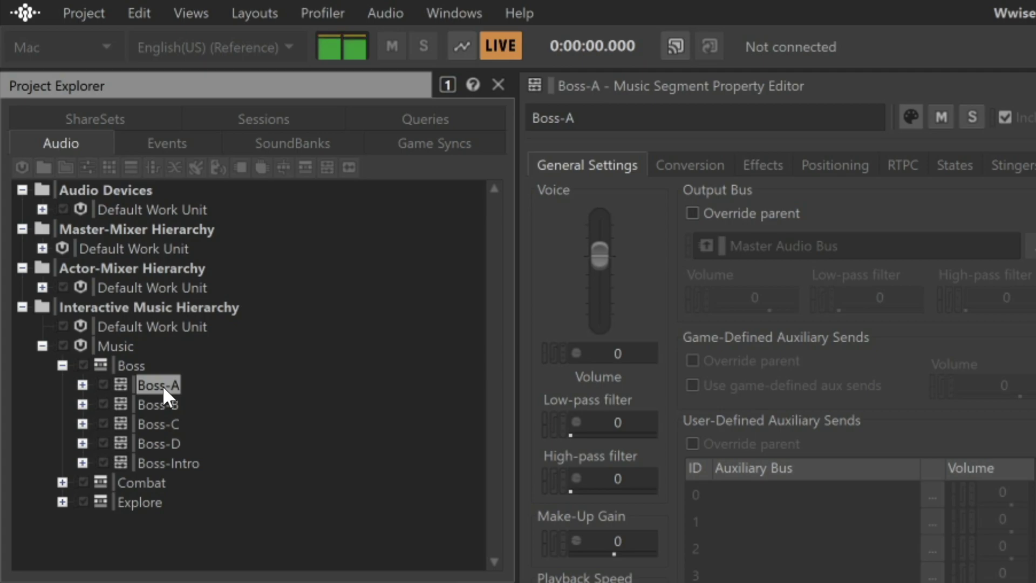
{"action": "key", "text": "space"}
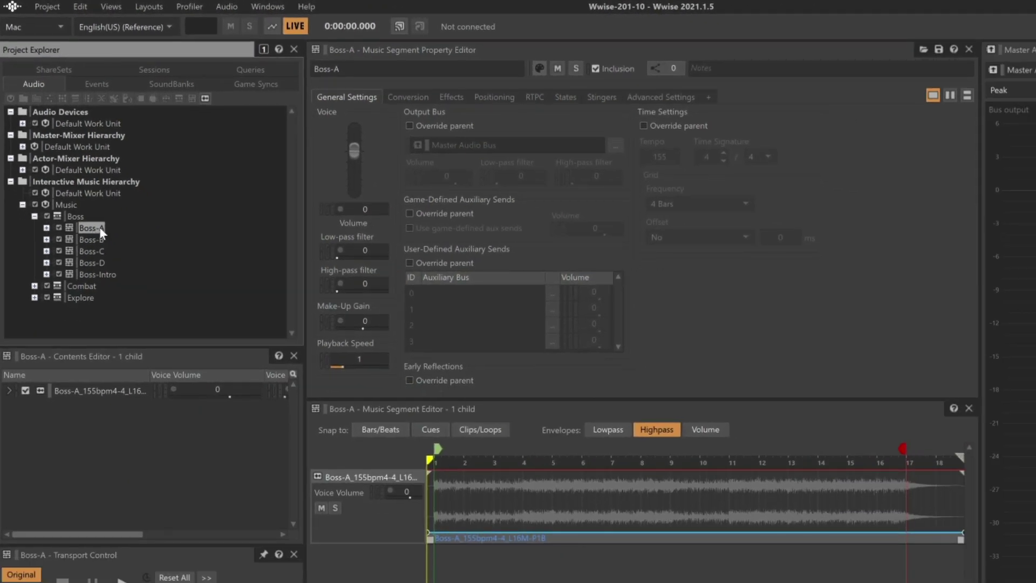
Step: Import the Boss-A-Arpeggio .mid file into Boss-A as a new music track
{"action": "right_click", "coordinate": [99, 227]}
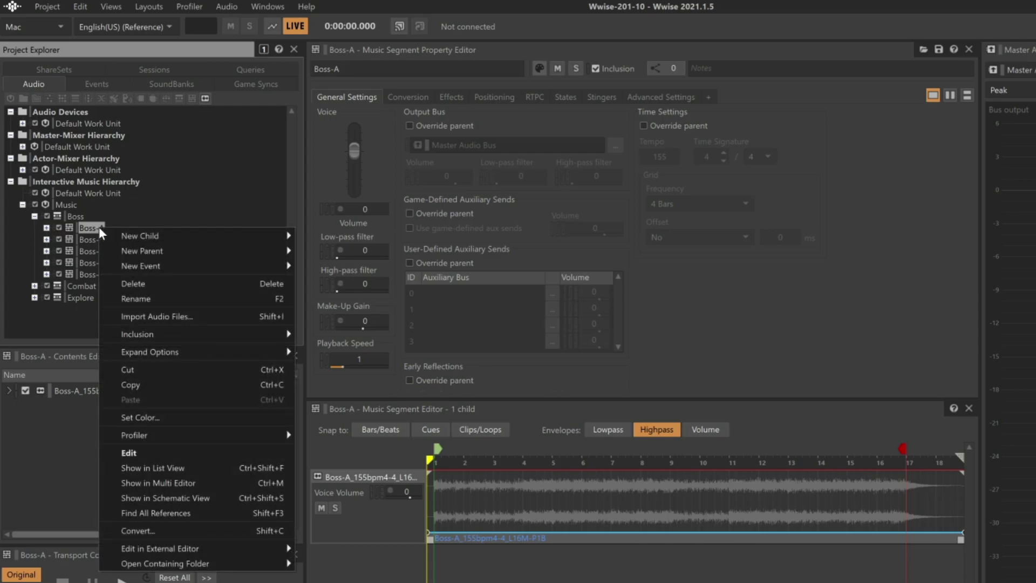
{"action": "left_click", "coordinate": [188, 314]}
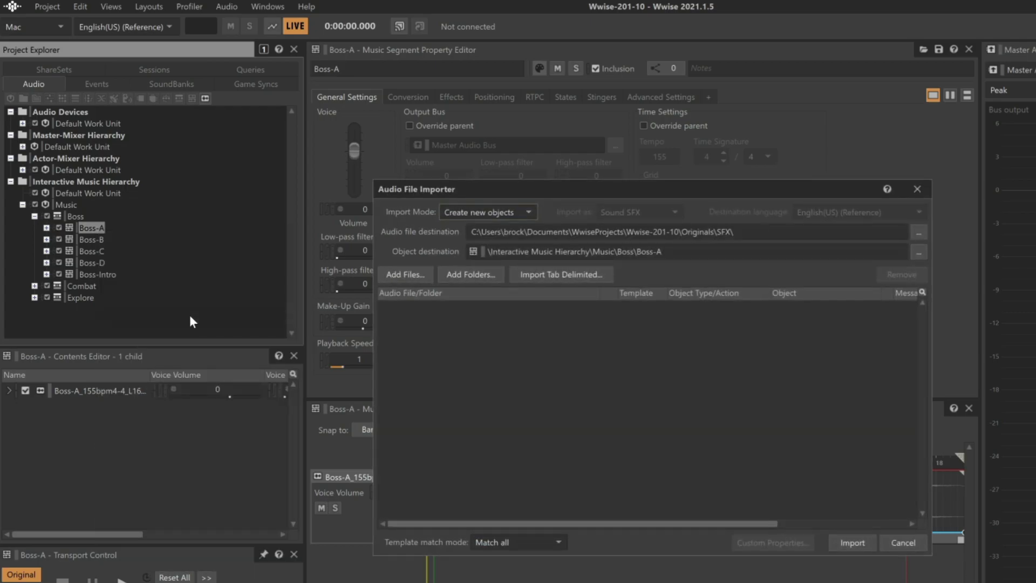
{"action": "left_click", "coordinate": [400, 275]}
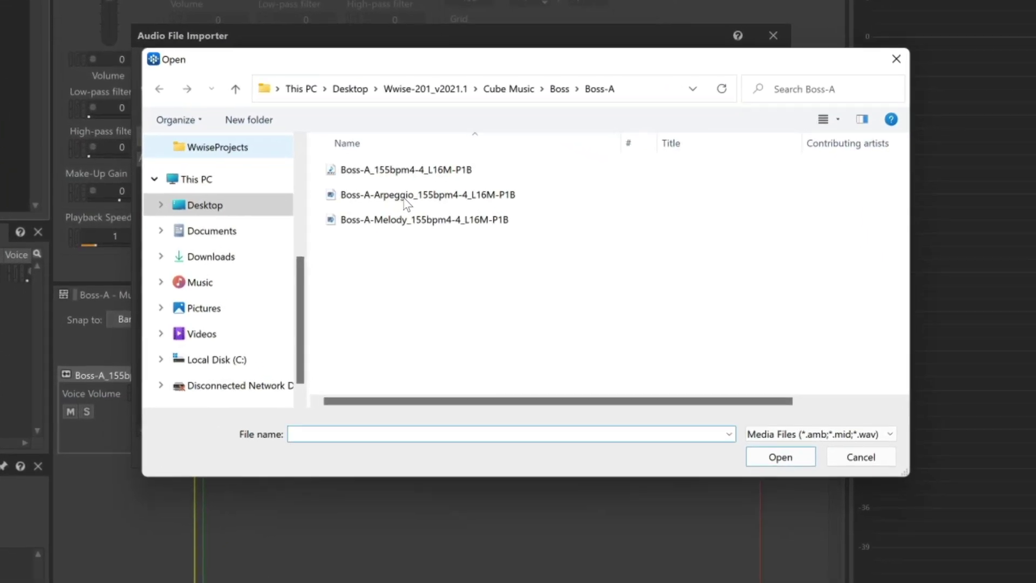
{"action": "left_click", "coordinate": [542, 285]}
{"action": "right_click", "coordinate": [409, 201]}
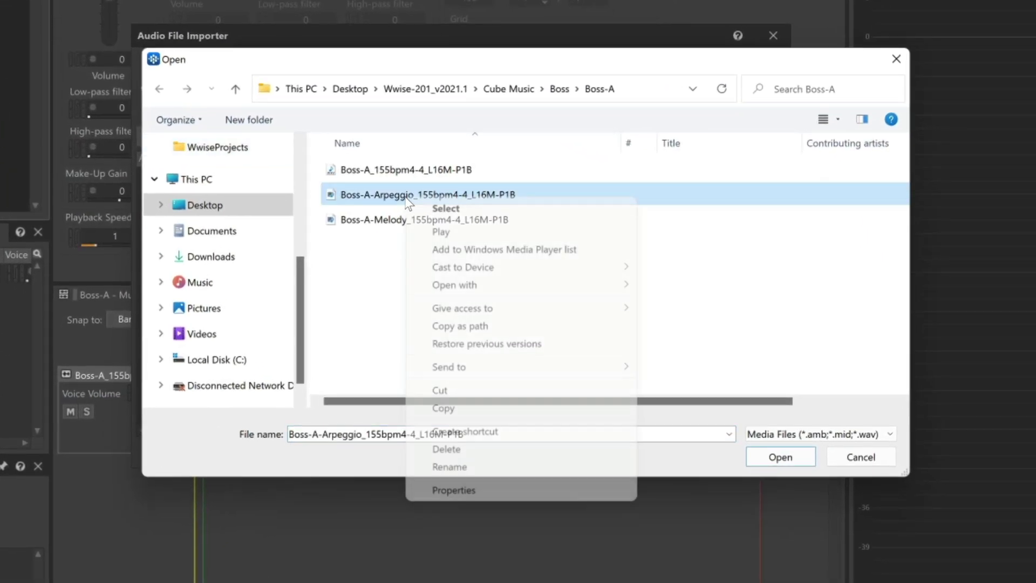
{"action": "left_click", "coordinate": [466, 490]}
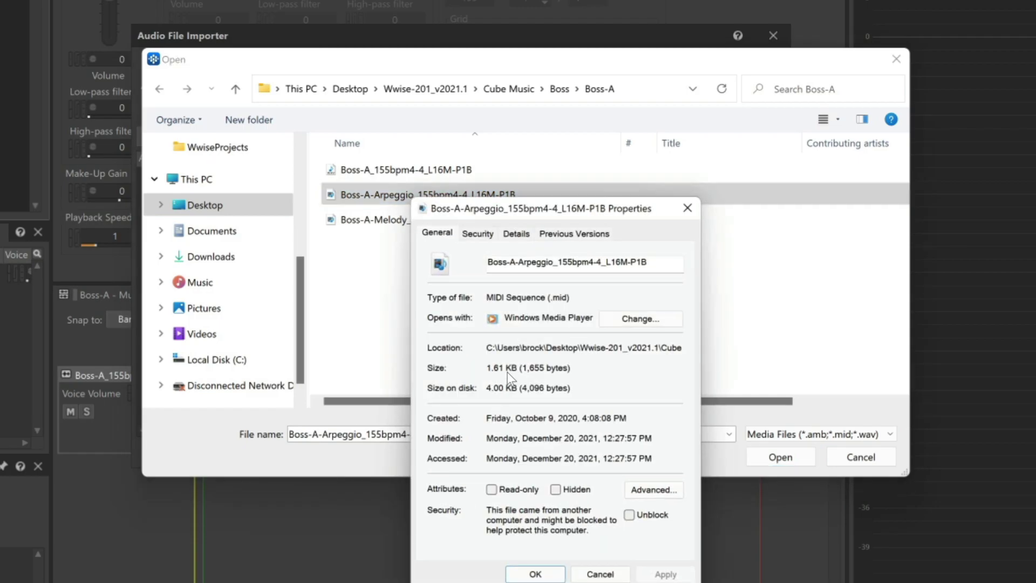
{"action": "left_click", "coordinate": [550, 574]}
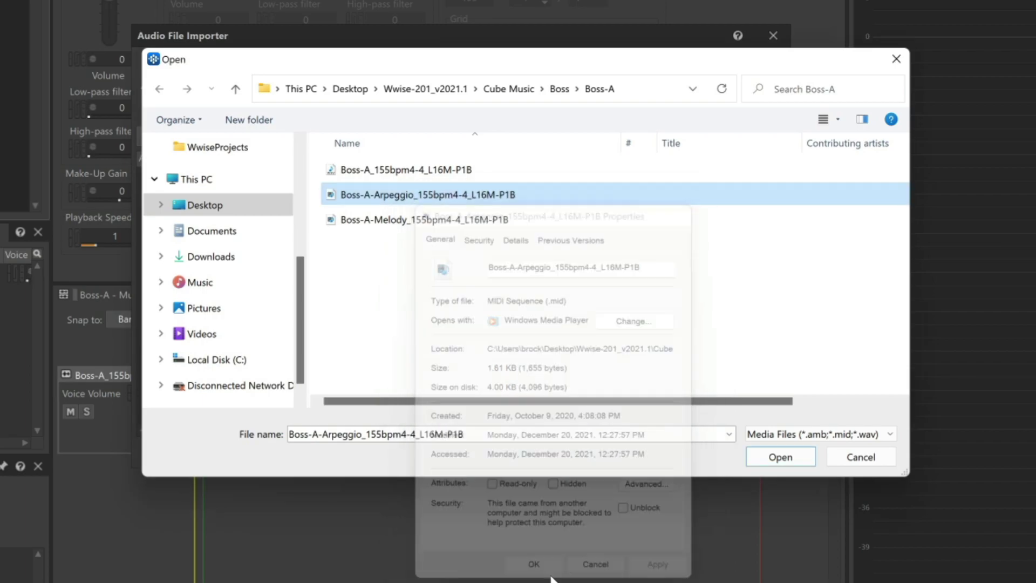
{"action": "left_click", "coordinate": [783, 458]}
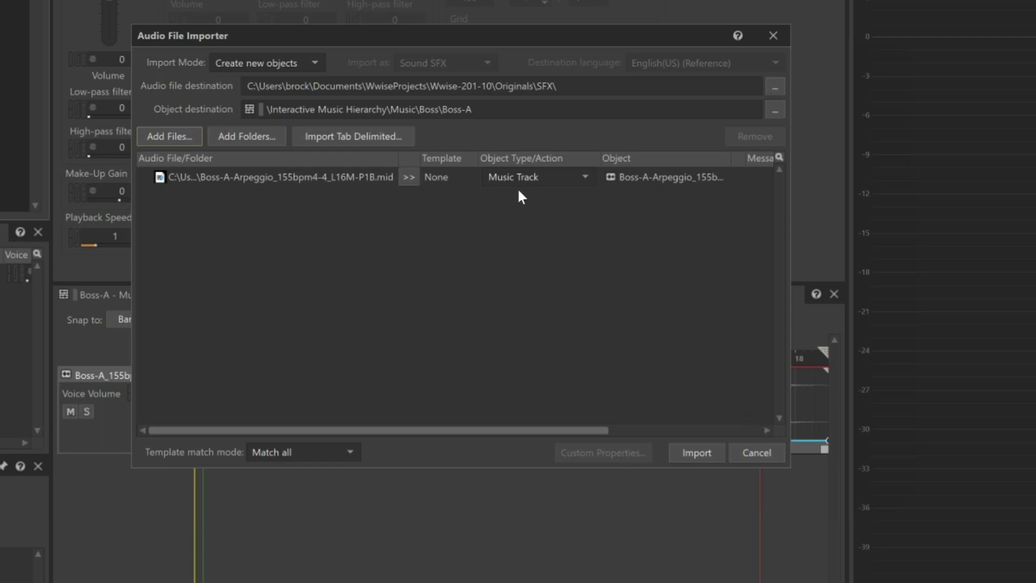
{"action": "left_click", "coordinate": [696, 451]}
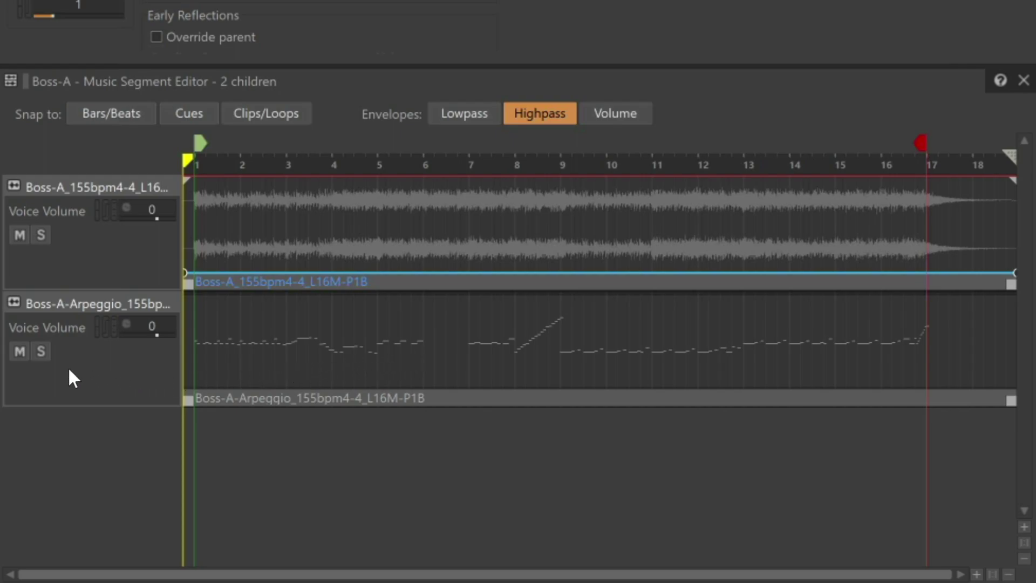
Step: Solo the Boss-A-Arpeggio track and play the segment to hear only the arpeggio
{"action": "left_click", "coordinate": [42, 351]}
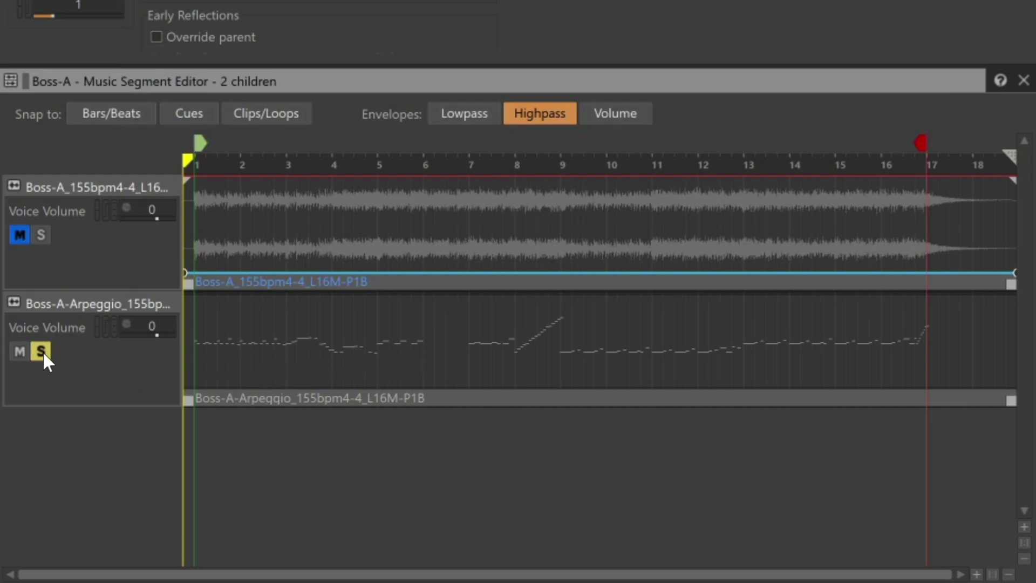
{"action": "key", "text": "space"}
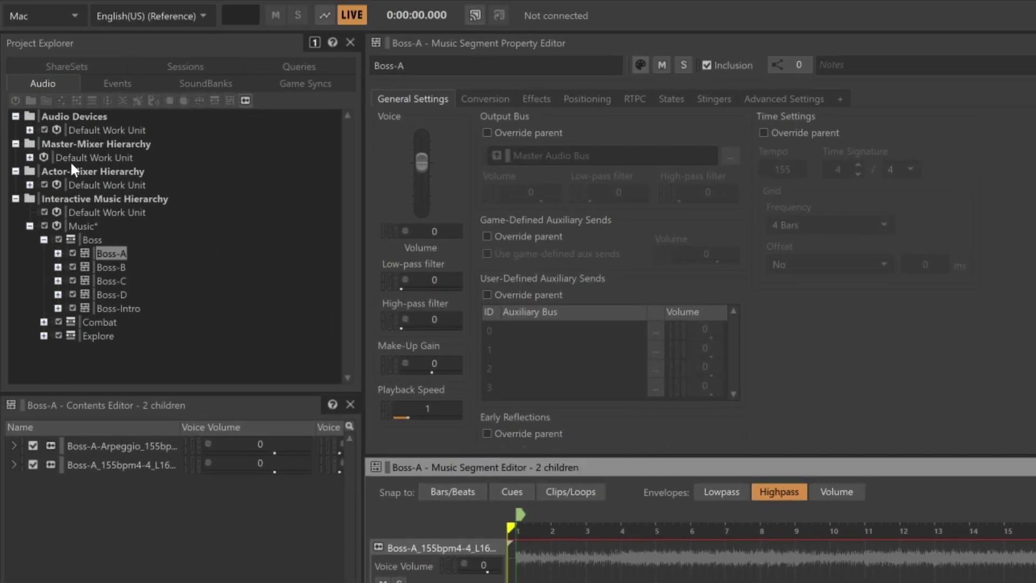
Step: Create a work unit named Music under the Actor-Mixer Hierarchy
{"action": "right_click", "coordinate": [76, 171]}
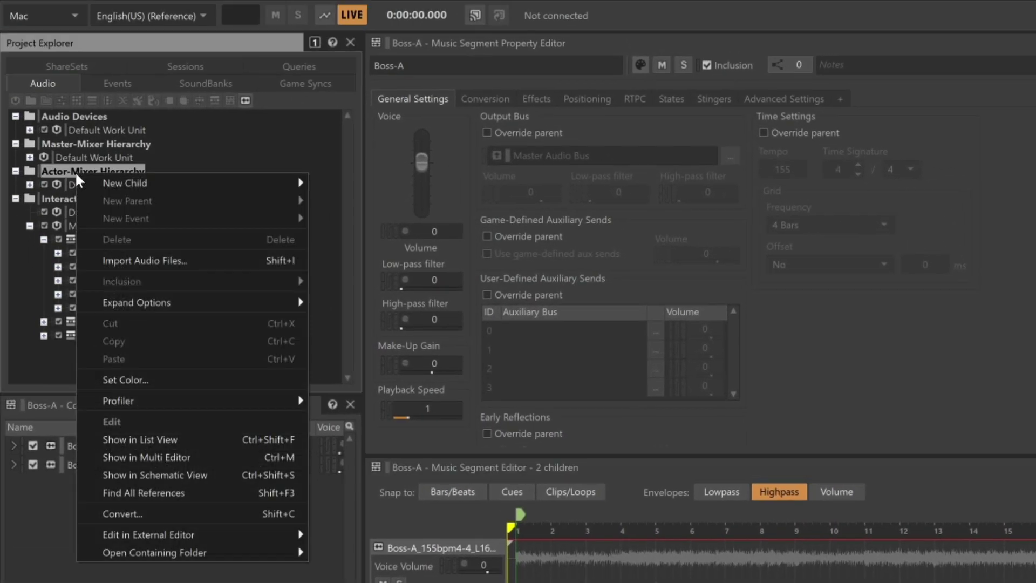
{"action": "mouse_move", "coordinate": [156, 188]}
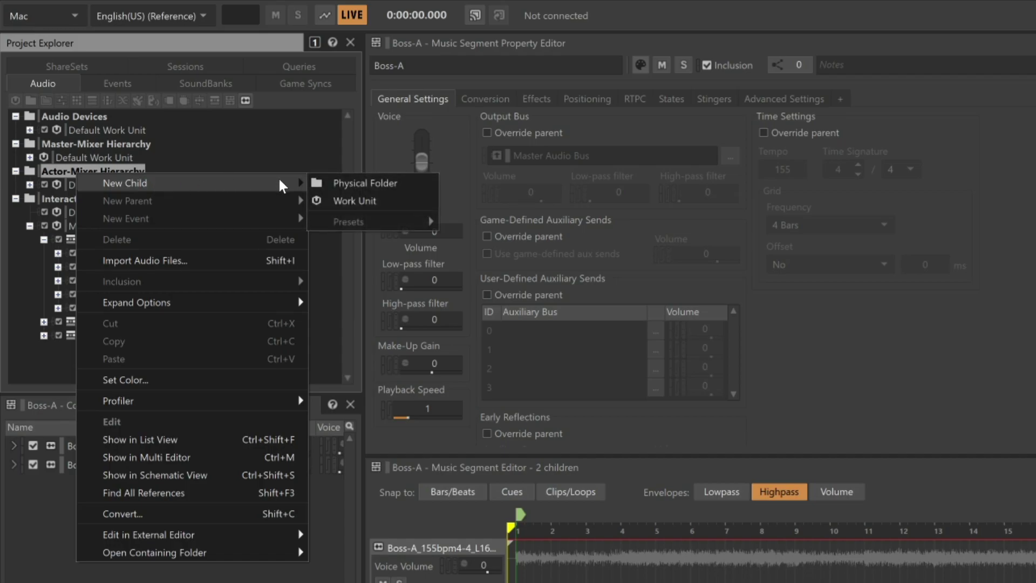
{"action": "left_click", "coordinate": [355, 201]}
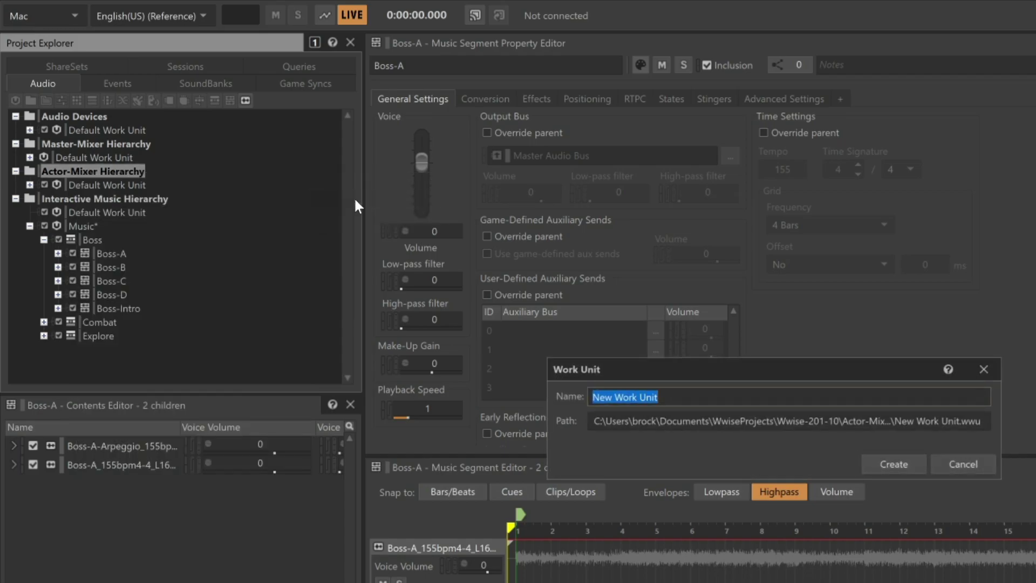
{"action": "type", "text": "Music"}
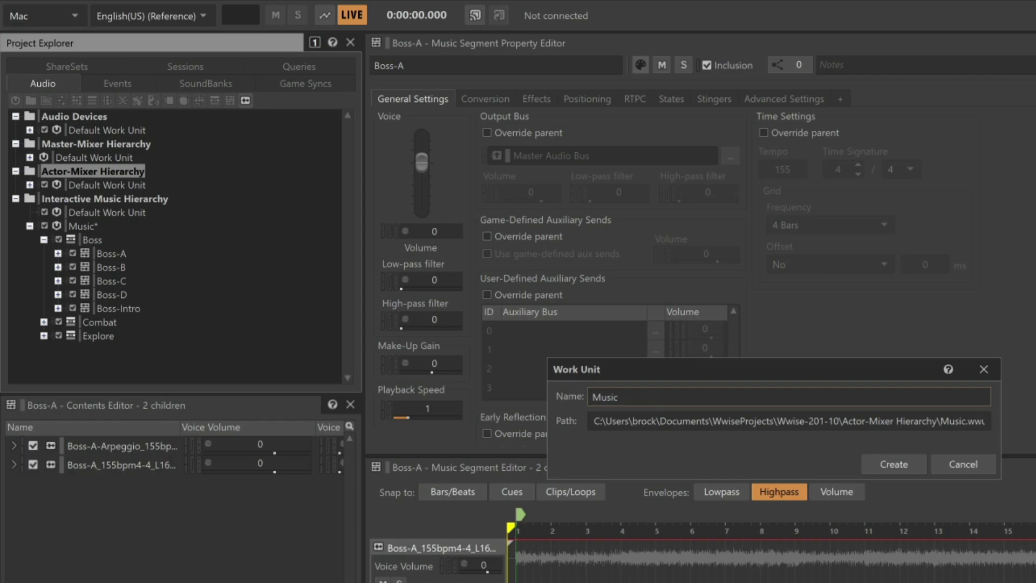
{"action": "key", "text": "Return"}
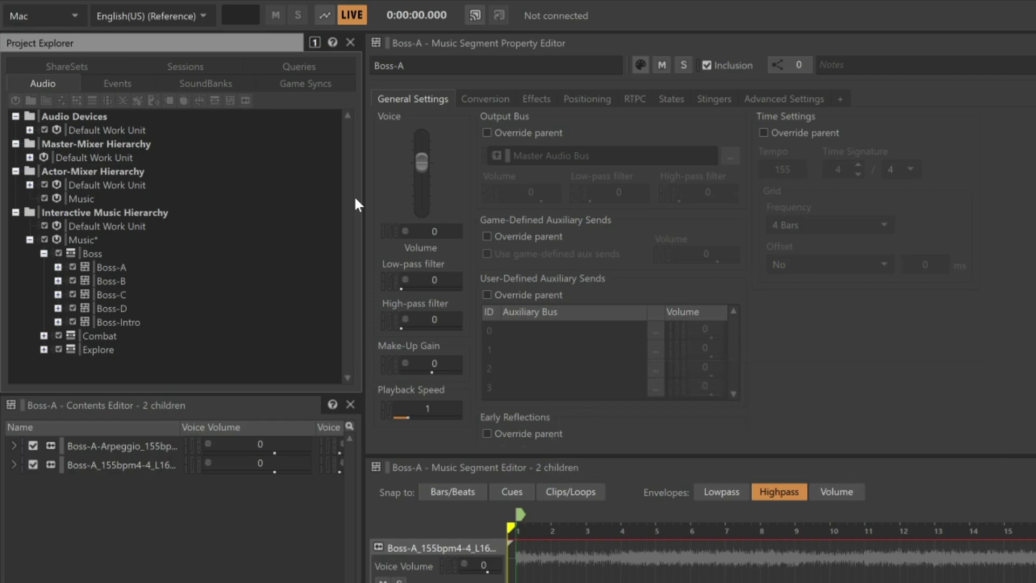
Step: Add a Wwise Synth One sound inside the Music work unit
{"action": "right_click", "coordinate": [76, 199]}
{"action": "mouse_move", "coordinate": [159, 208]}
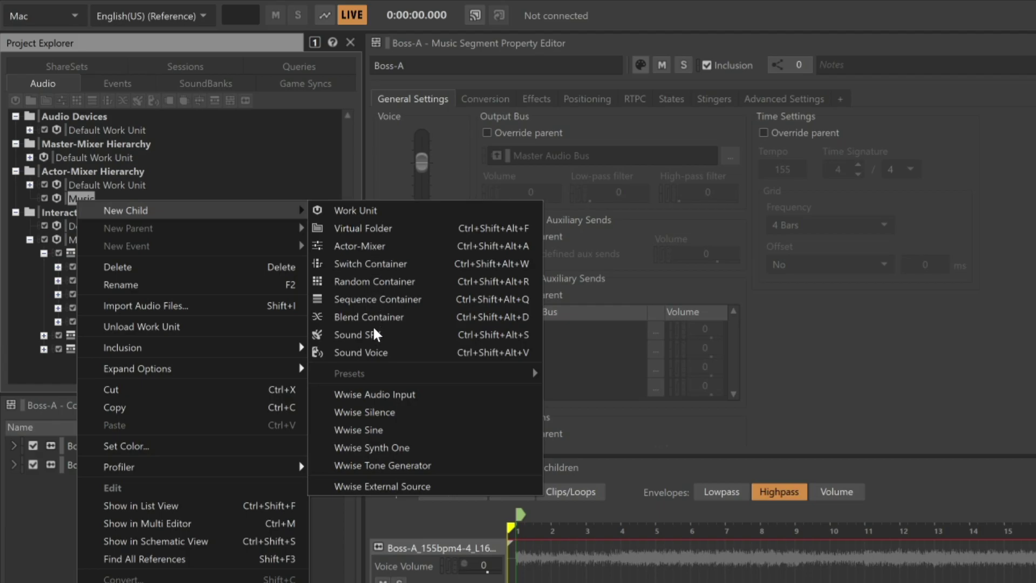
{"action": "left_click", "coordinate": [403, 447]}
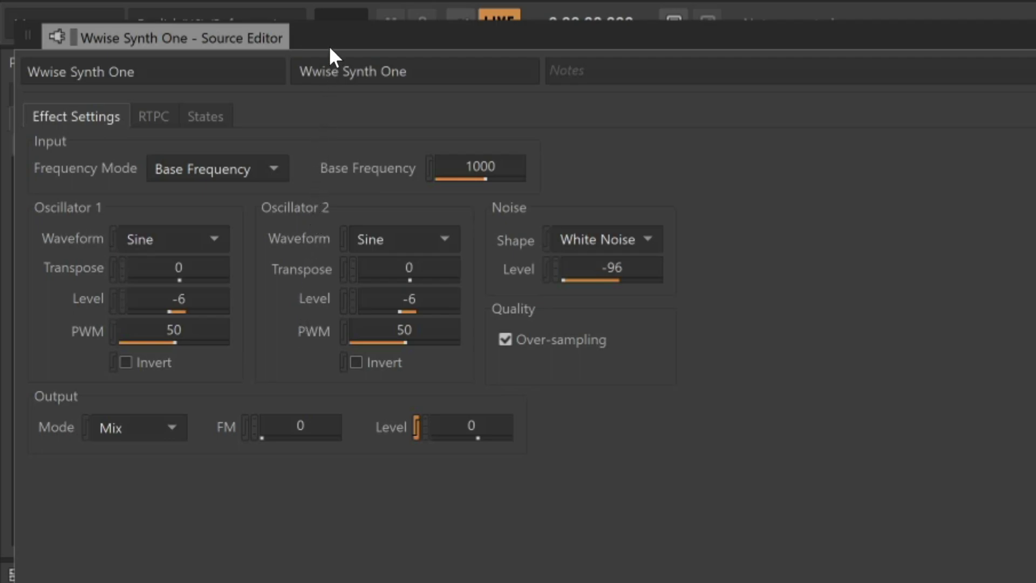
Step: Rename New Sound SFX to 'Arpeggio Synth' and audition its default tone
{"action": "left_click_drag", "start_coordinate": [331, 49], "coordinate": [706, 22]}
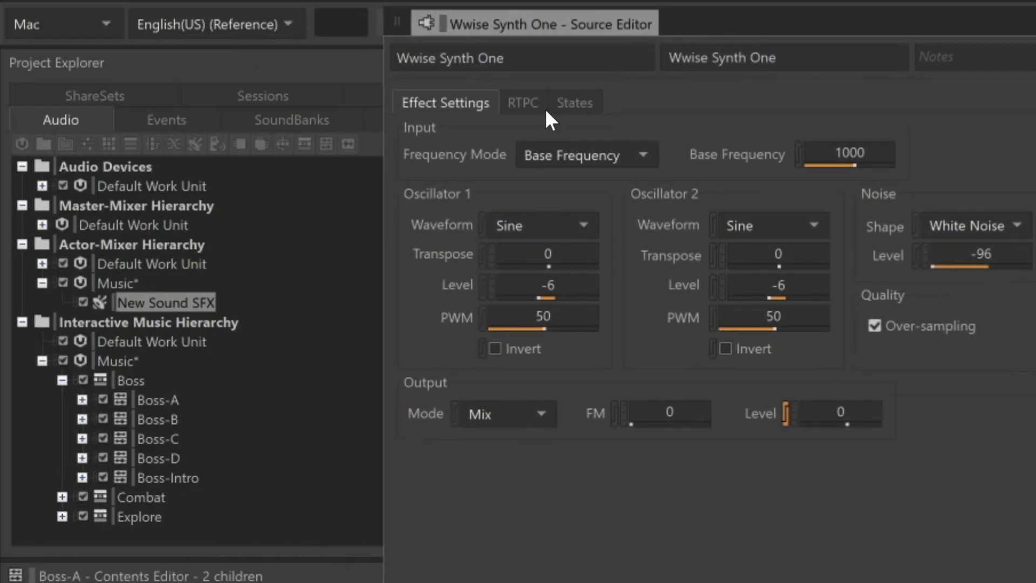
{"action": "right_click", "coordinate": [182, 306]}
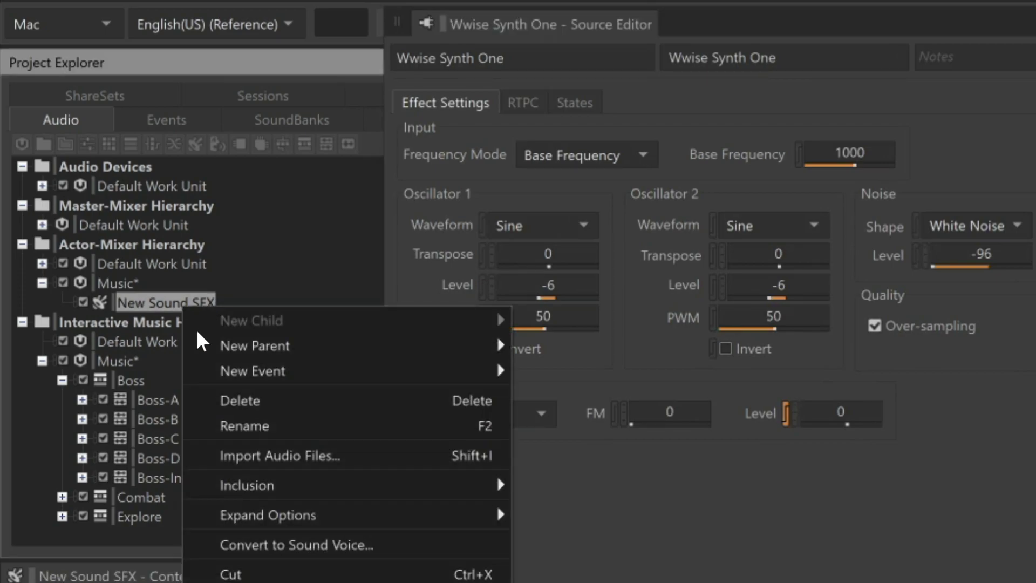
{"action": "left_click", "coordinate": [267, 423]}
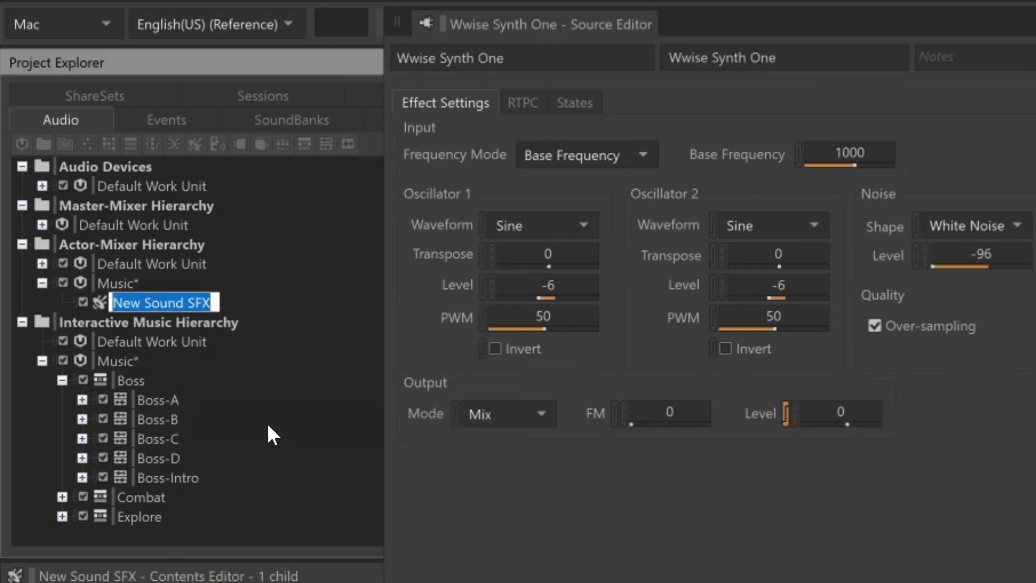
{"action": "type", "text": "Arpeggio Sy"}
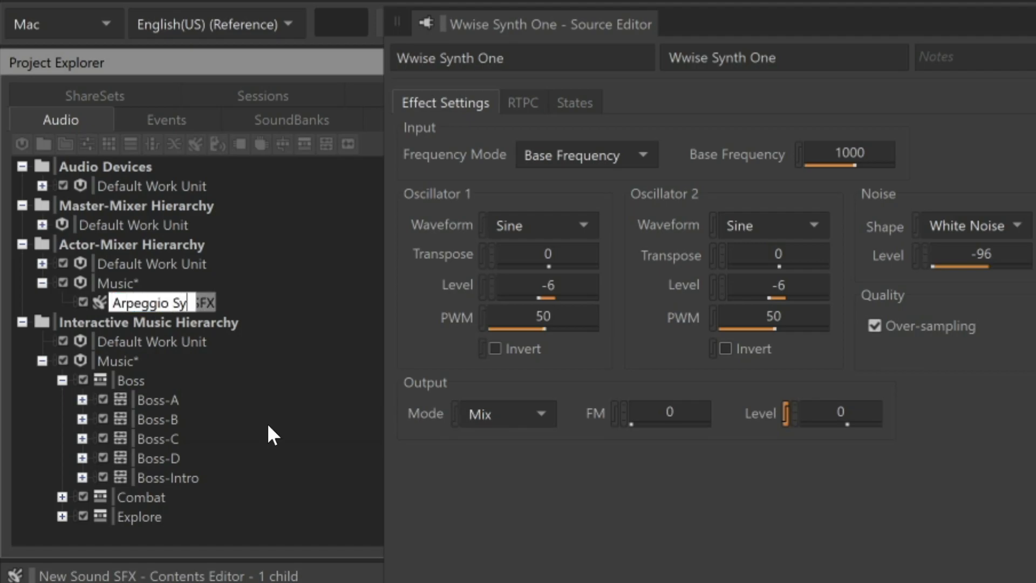
{"action": "type", "text": "nth"}
{"action": "key", "text": "Return"}
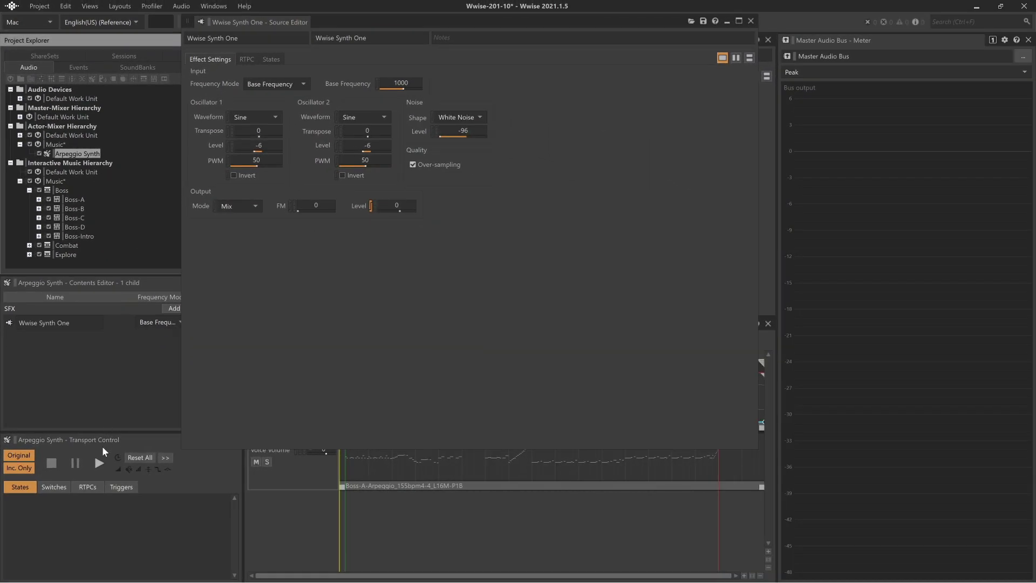
{"action": "left_click", "coordinate": [99, 463]}
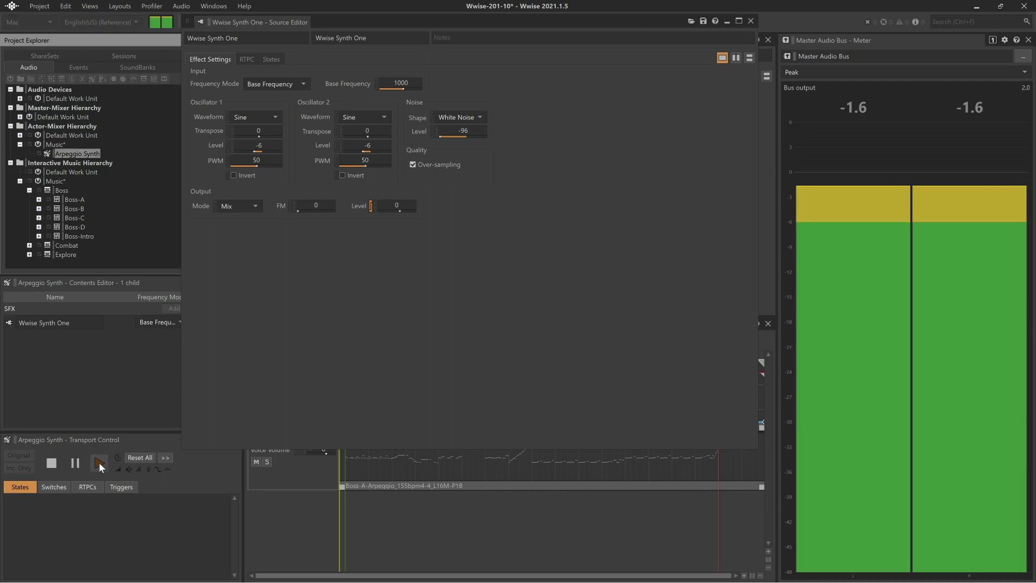
{"action": "left_click", "coordinate": [50, 463]}
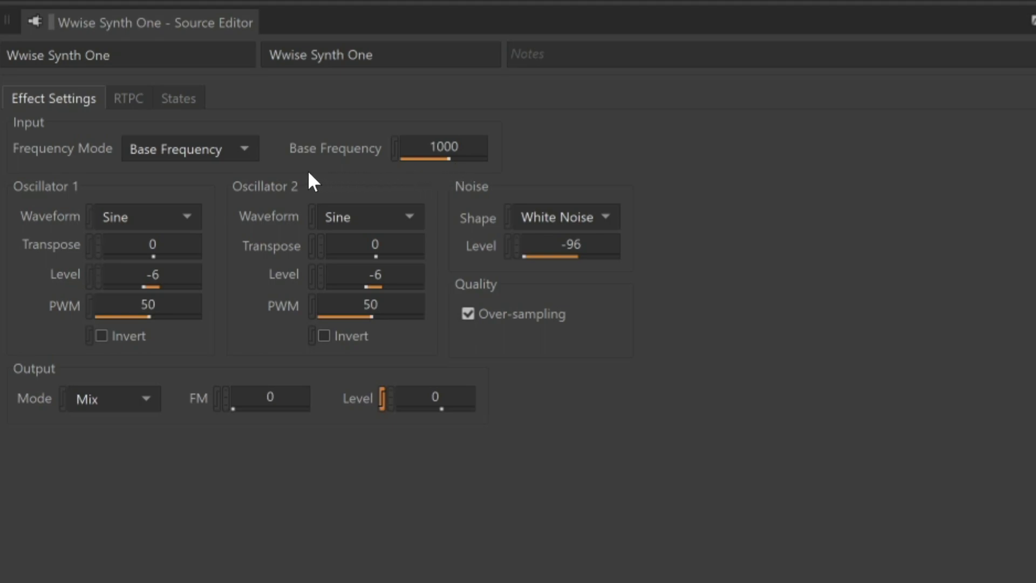
Step: Set the synth's Frequency Mode to MIDI Note and preview the sound again
{"action": "left_click", "coordinate": [209, 152]}
{"action": "left_click", "coordinate": [195, 189]}
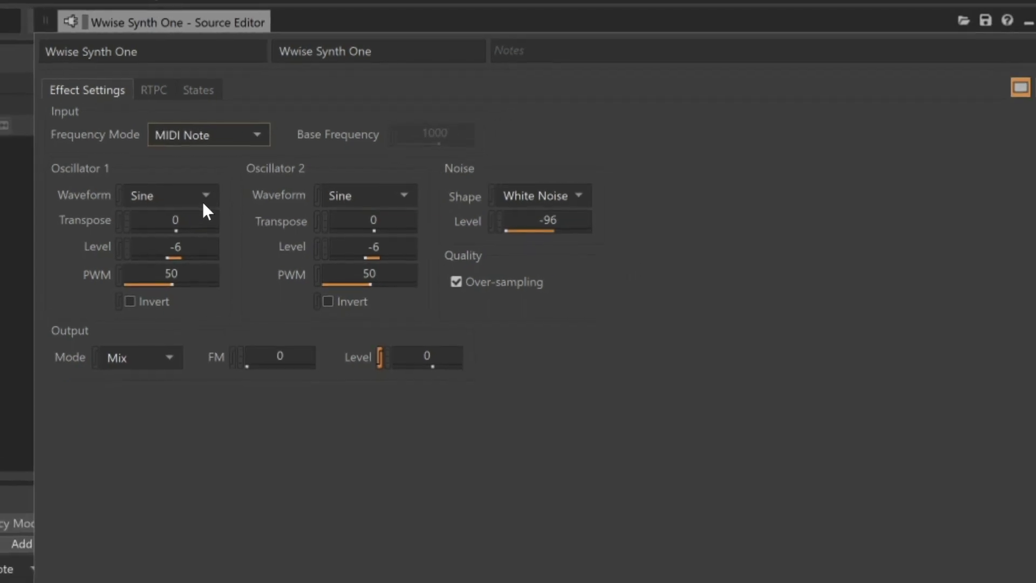
{"action": "left_click", "coordinate": [98, 463]}
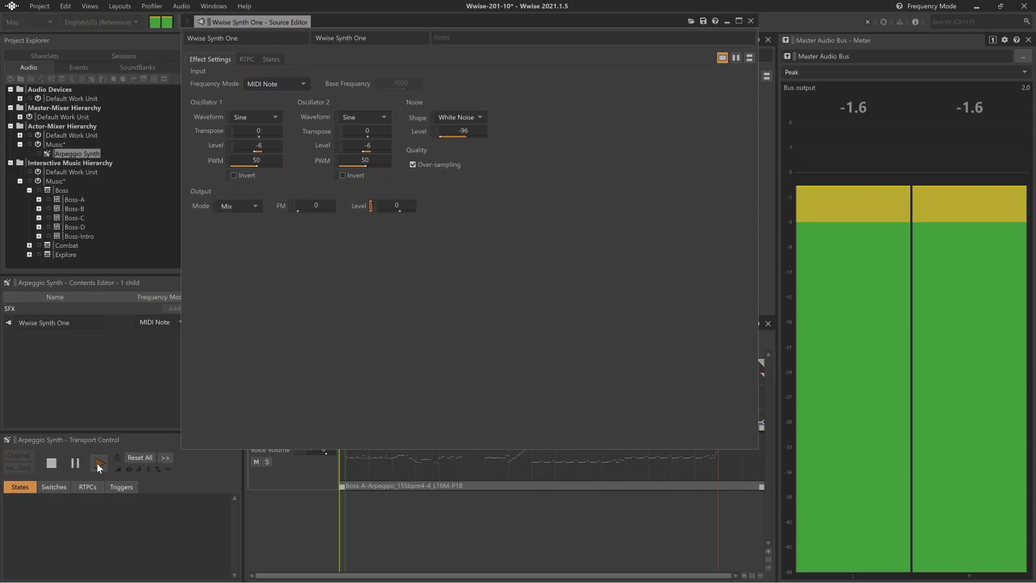
{"action": "left_click", "coordinate": [53, 464]}
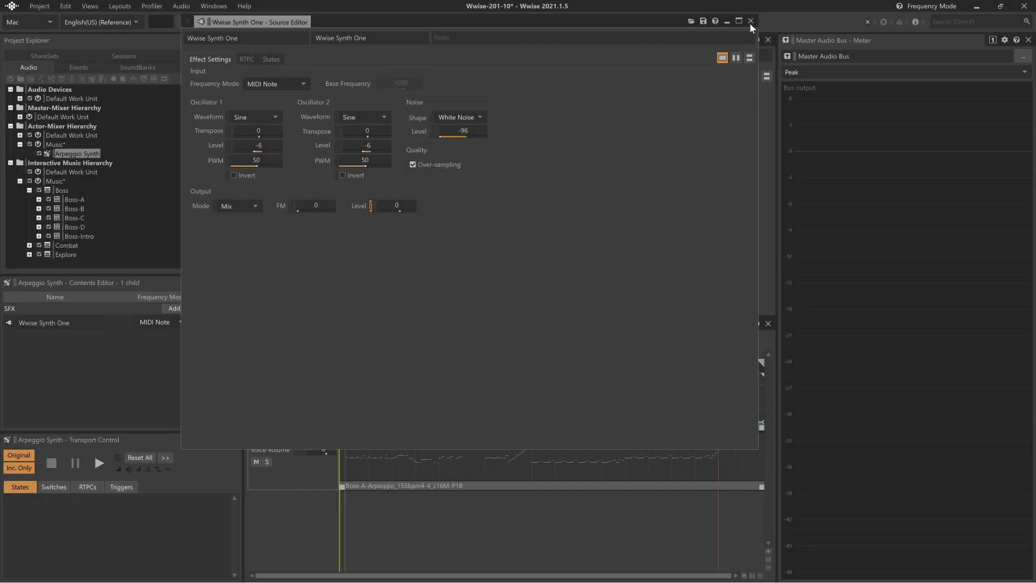
Step: Close the Source Editor and show the MIDI property page of the Boss-A-Arpeggio track
{"action": "left_click", "coordinate": [750, 23]}
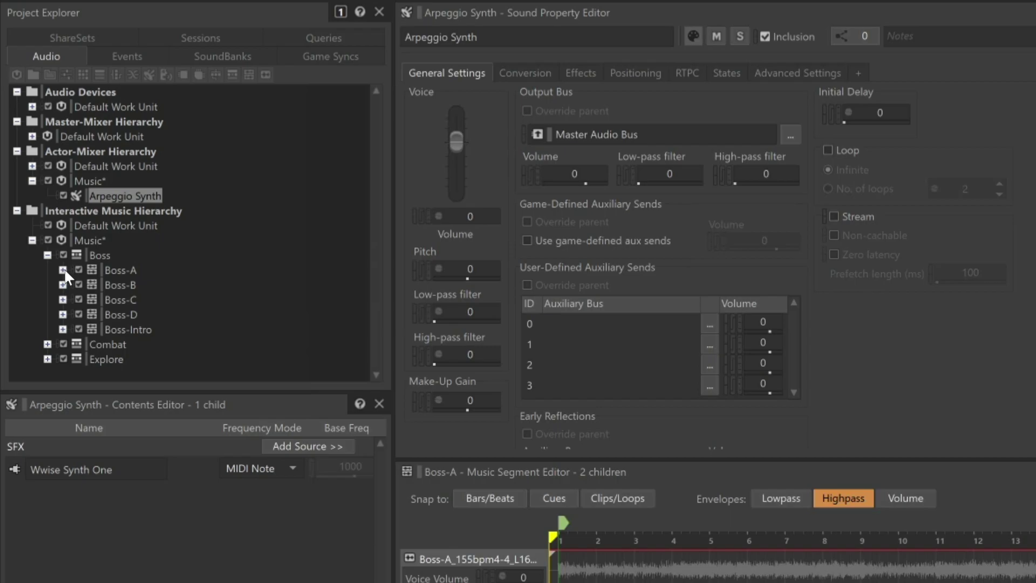
{"action": "left_click", "coordinate": [53, 241]}
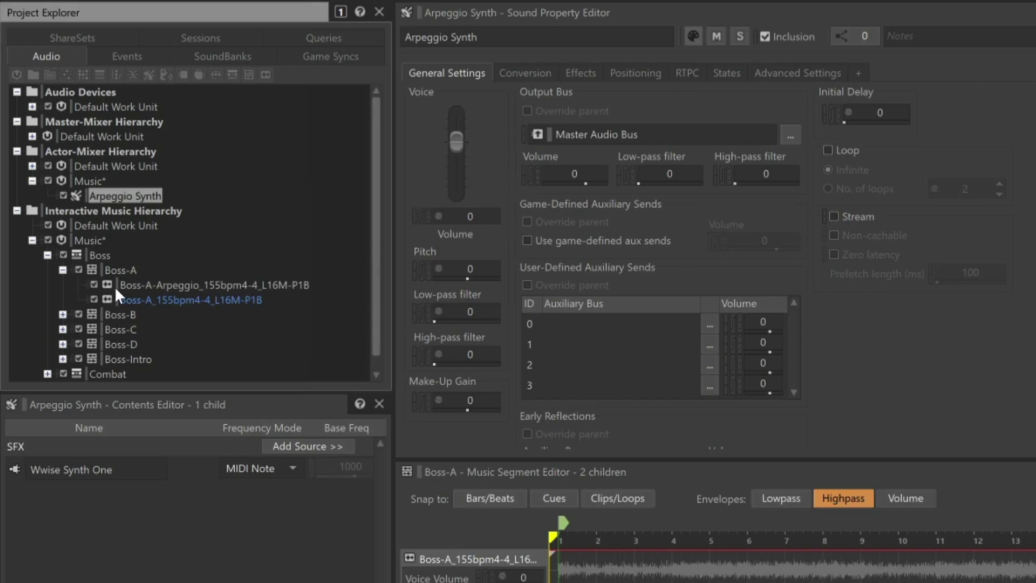
{"action": "left_click", "coordinate": [161, 286]}
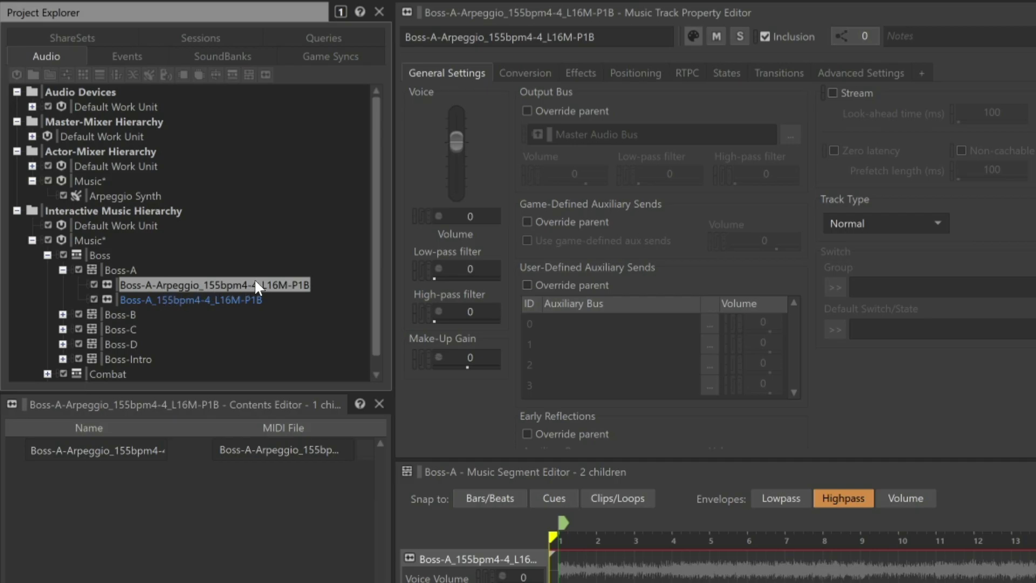
{"action": "left_click", "coordinate": [929, 75]}
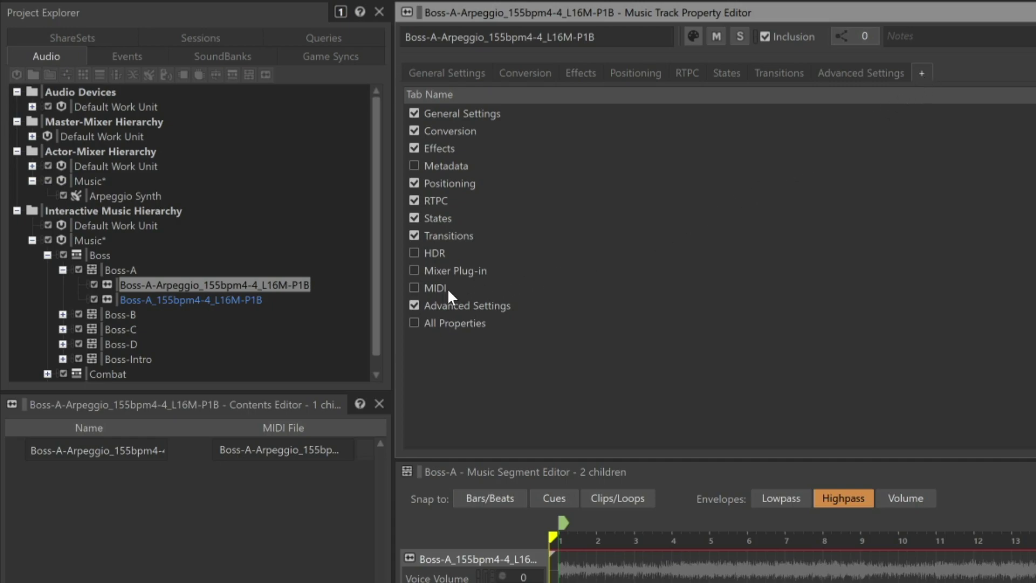
{"action": "left_click", "coordinate": [414, 288]}
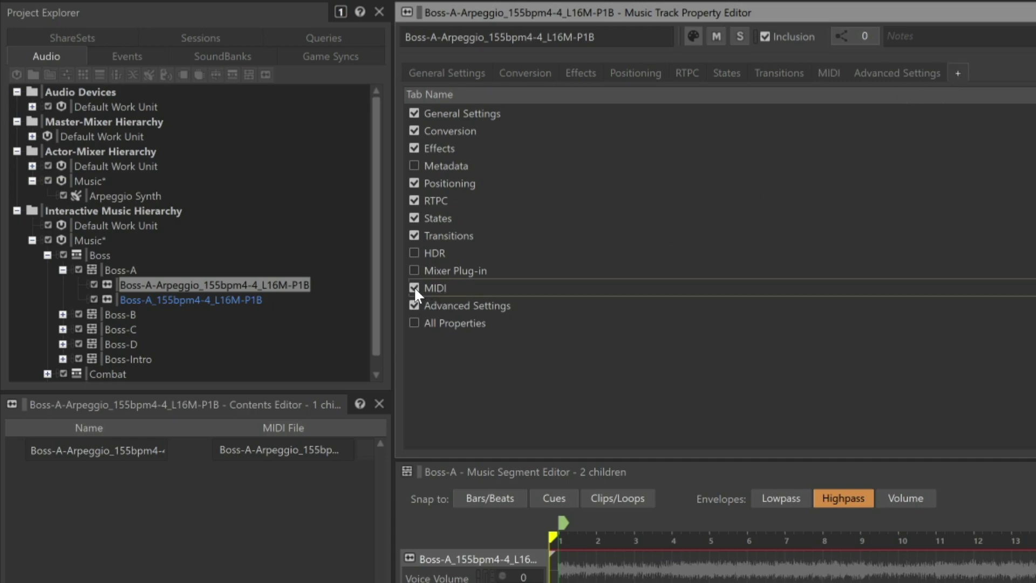
{"action": "left_click", "coordinate": [828, 72]}
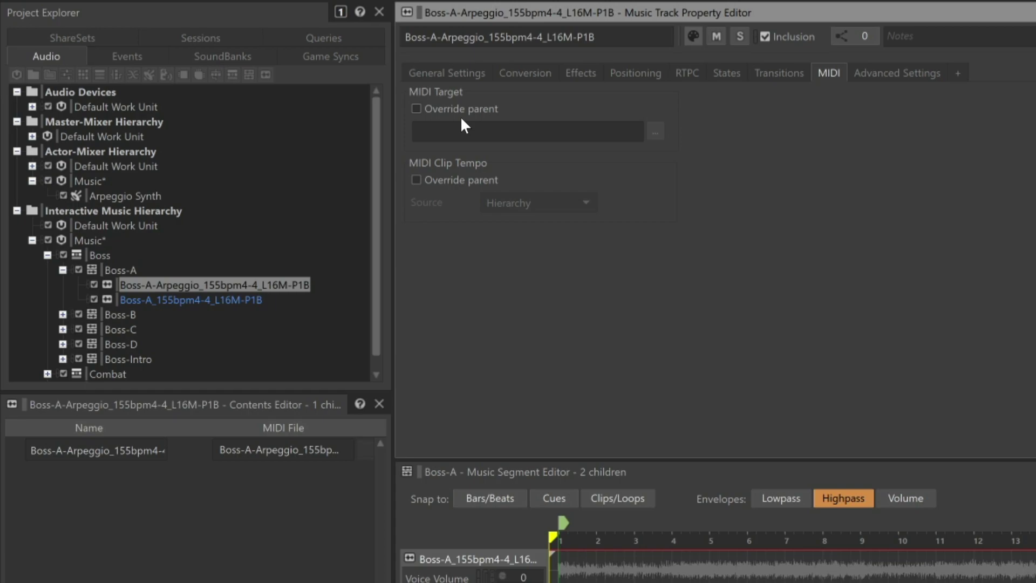
Step: Override the arpeggio track's MIDI Target with Arpeggio Synth, then reselect Boss-A
{"action": "left_click", "coordinate": [416, 108]}
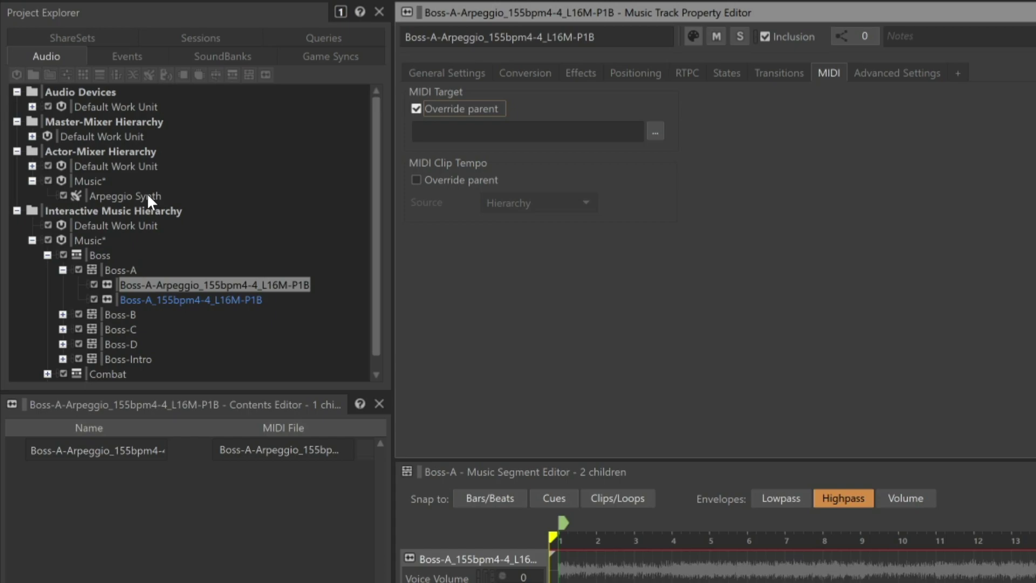
{"action": "left_click_drag", "start_coordinate": [147, 193], "coordinate": [475, 129]}
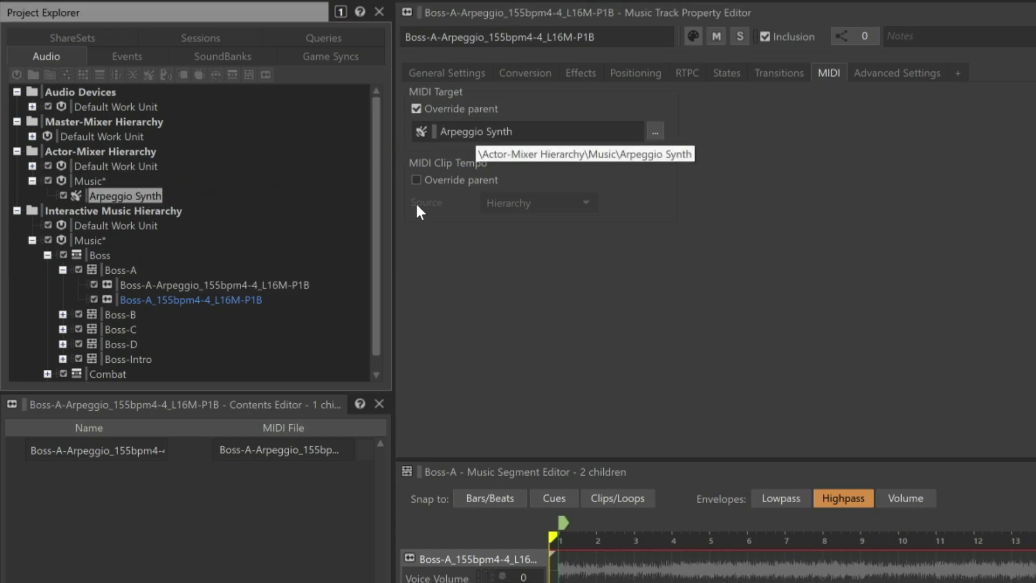
{"action": "left_click", "coordinate": [134, 271]}
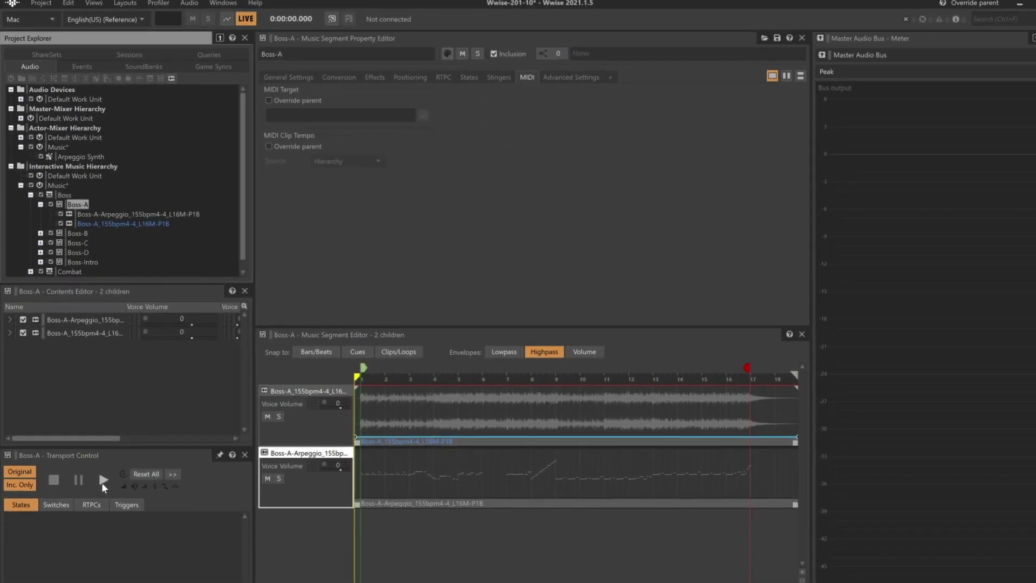
Step: Play Boss-A so the Arpeggio Synth sounds along with the main audio track
{"action": "left_click", "coordinate": [125, 563]}
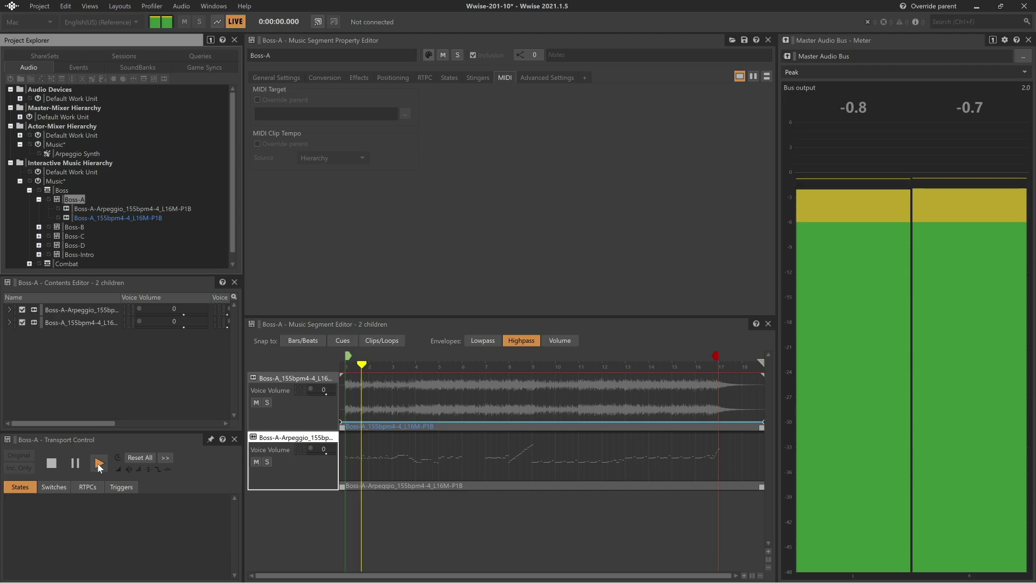